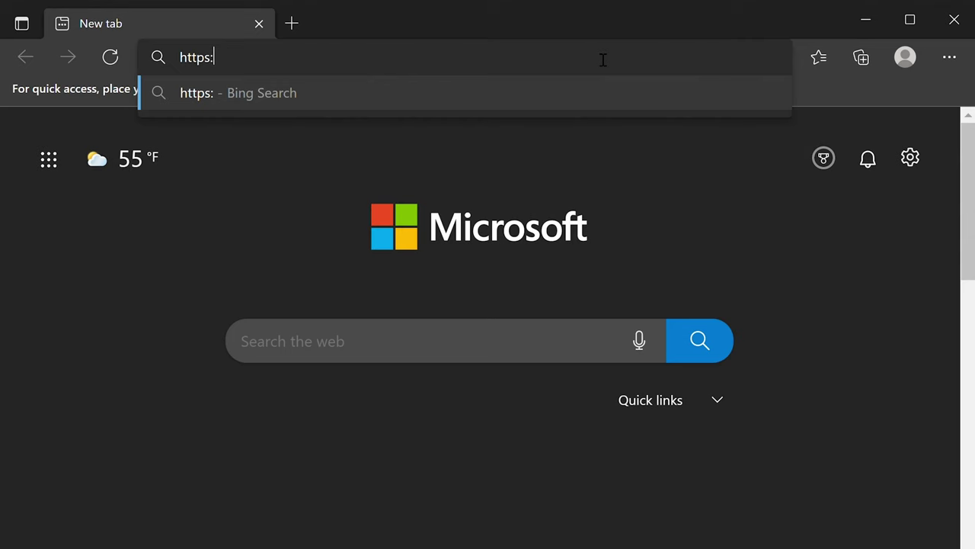
pyautogui.write('//auto')
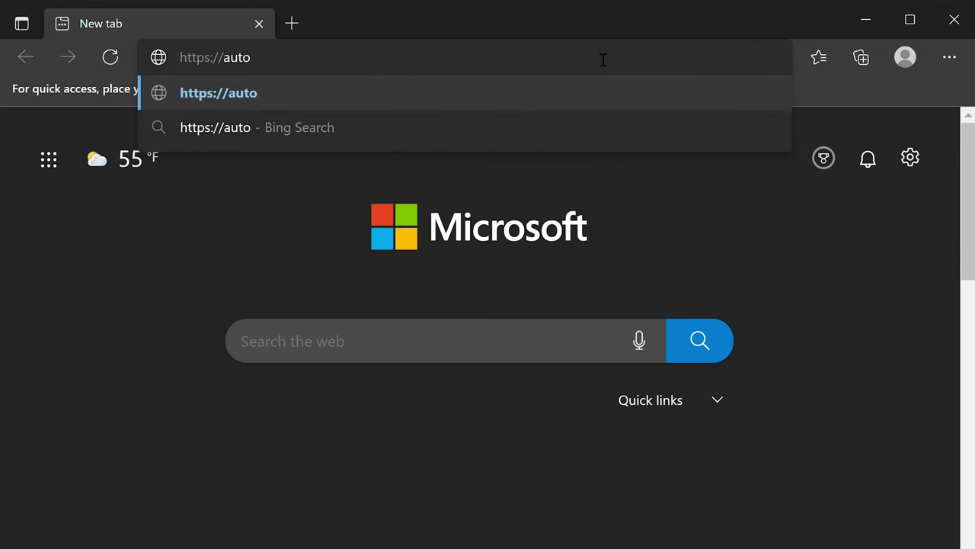
pyautogui.write('de.sk/gdr')
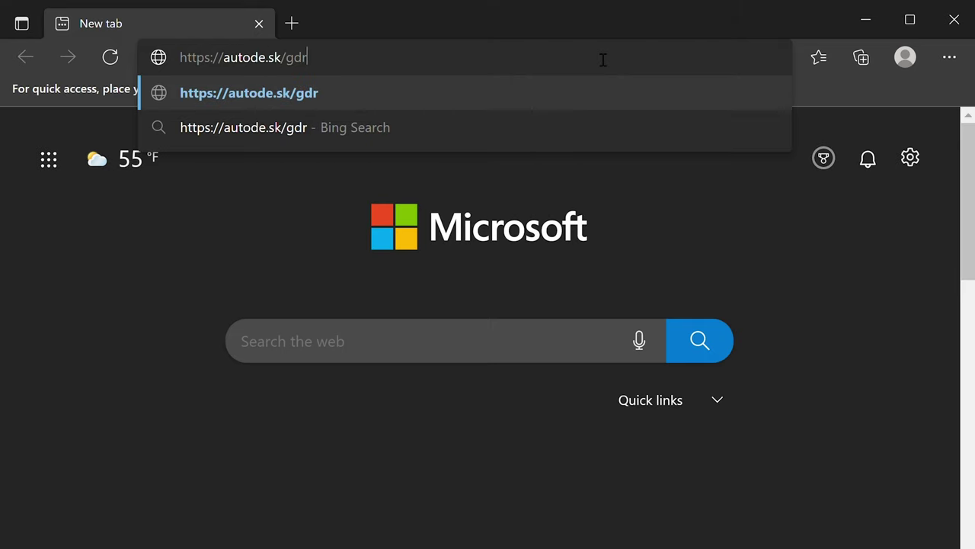
pyautogui.press('Return')
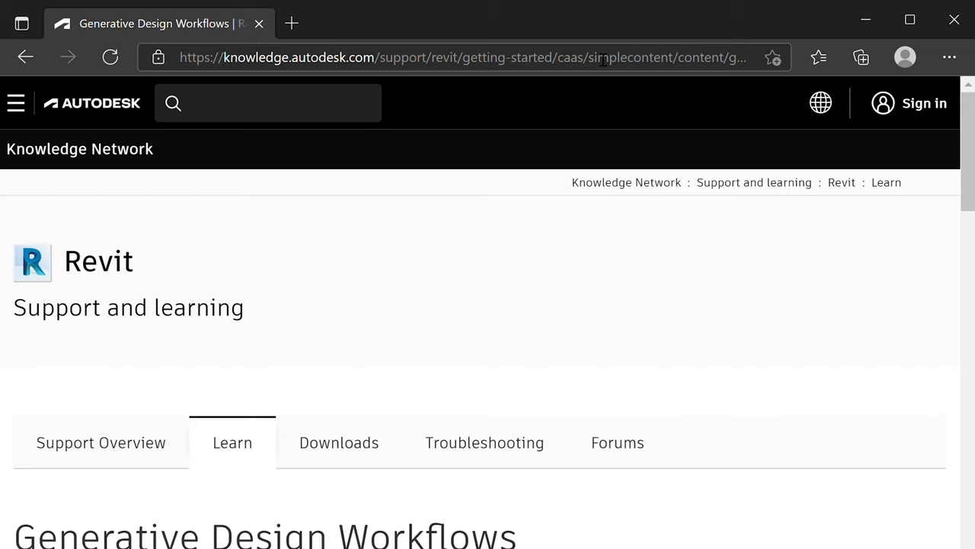
pyautogui.moveTo(966, 152); pyautogui.dragTo(966, 304)
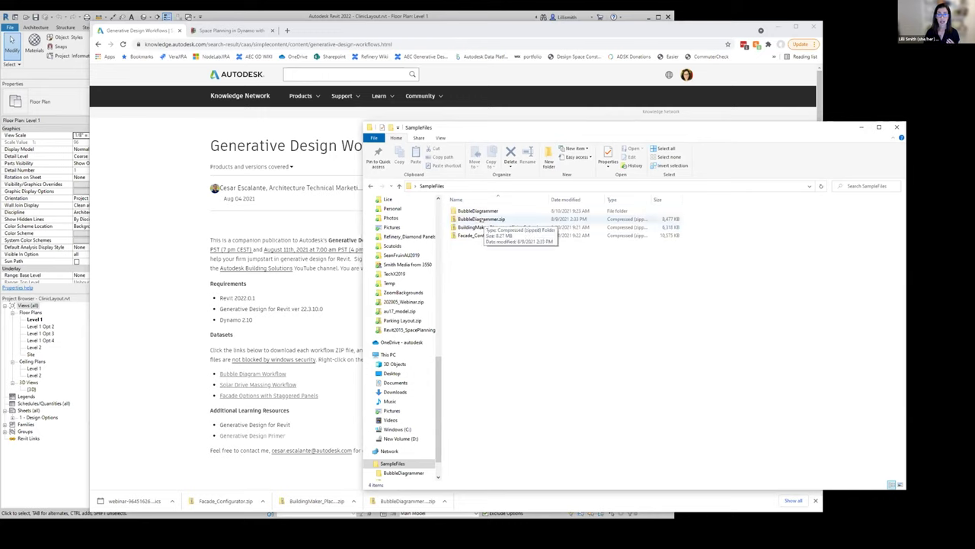
# Check the properties of BubbleDiagrammer.zip in the SampleFiles folder for its security unblock option, and close them.
pyautogui.rightClick(483, 219)
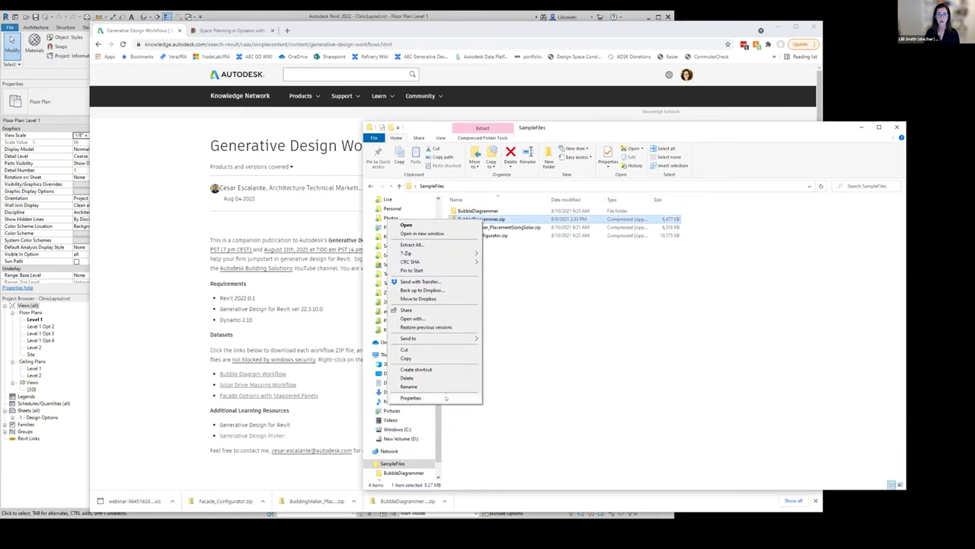
pyautogui.click(446, 398)
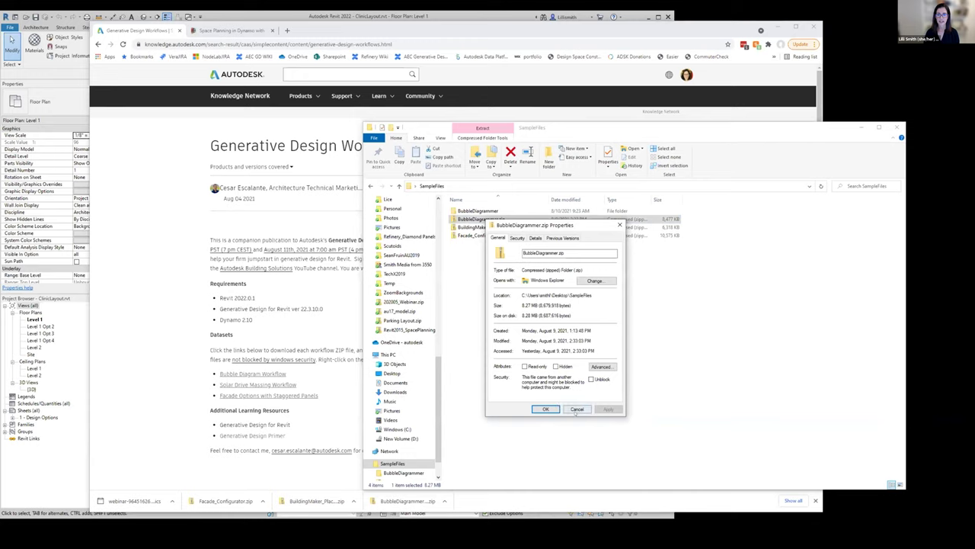
pyautogui.click(546, 410)
pyautogui.click(536, 320)
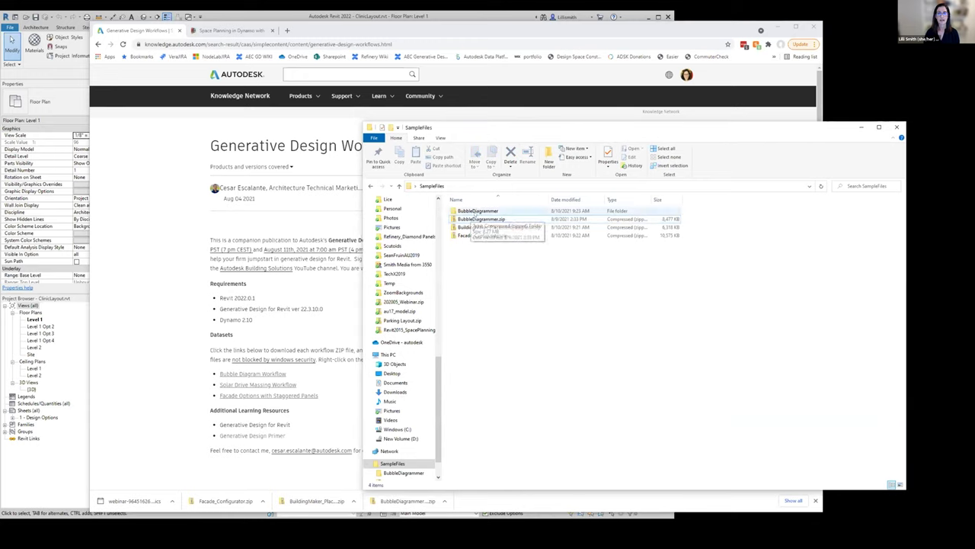
# Open the extracted BubbleDiagrammer folder and bring up its ClinicLayout.rvt model in Revit.
pyautogui.doubleClick(472, 211)
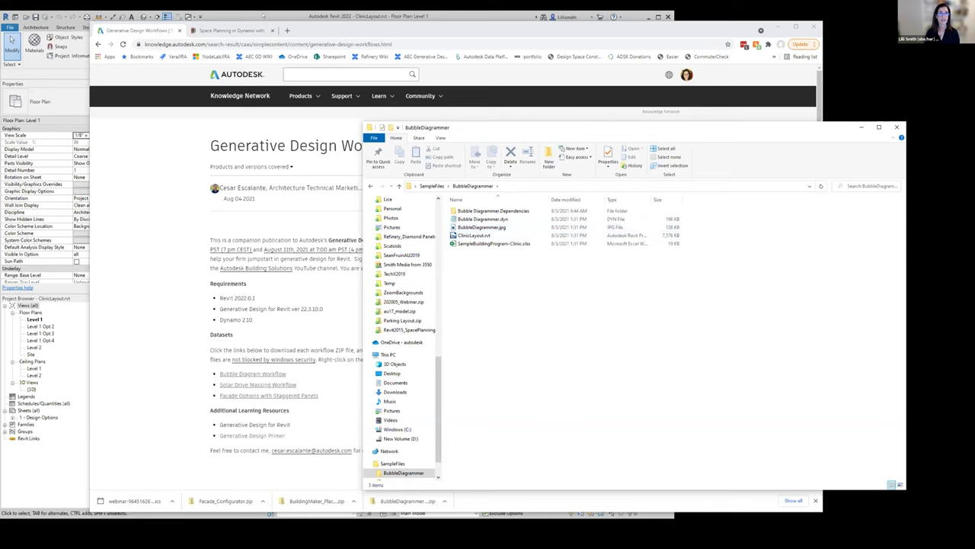
pyautogui.doubleClick(471, 230)
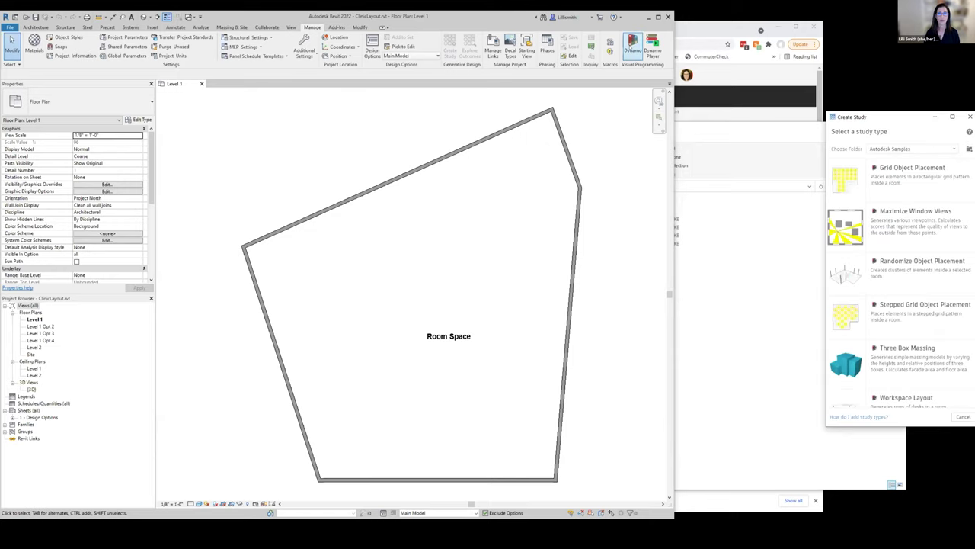
# Add the BubbleDiagrammer folder from Desktop > SampleFiles to the managed study type folders of the Create Study dialog.
pyautogui.click(633, 46)
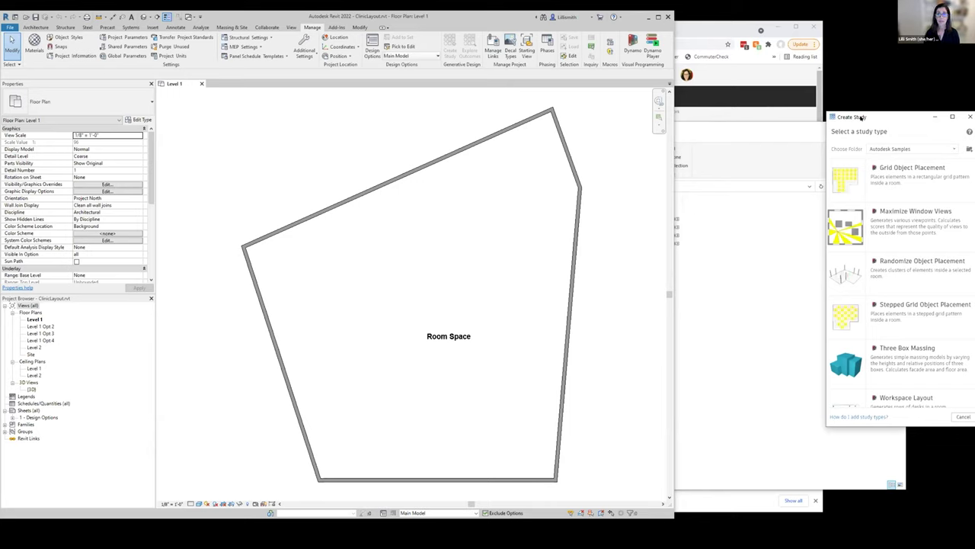
pyautogui.moveTo(861, 117); pyautogui.dragTo(714, 102)
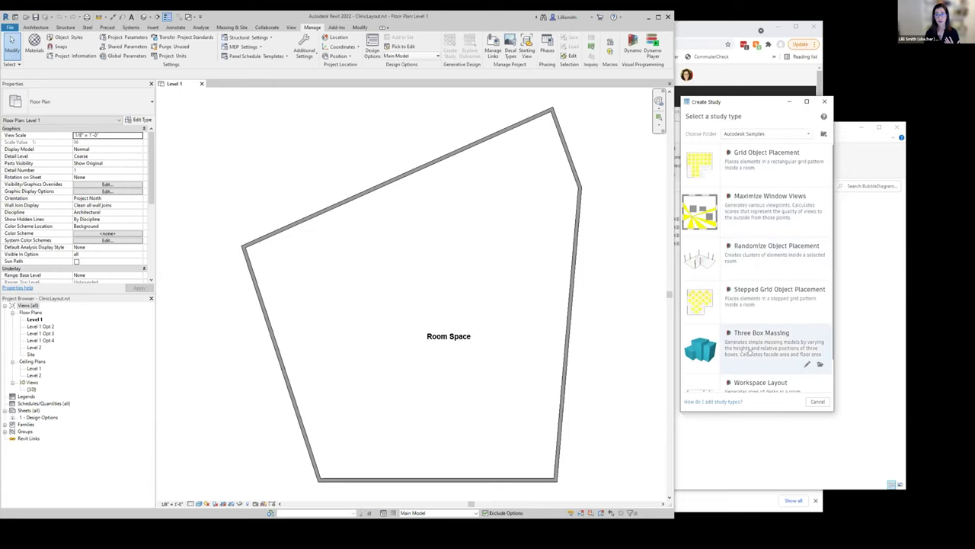
pyautogui.scroll(-1, 750, 302)
pyautogui.scroll(1, 749, 301)
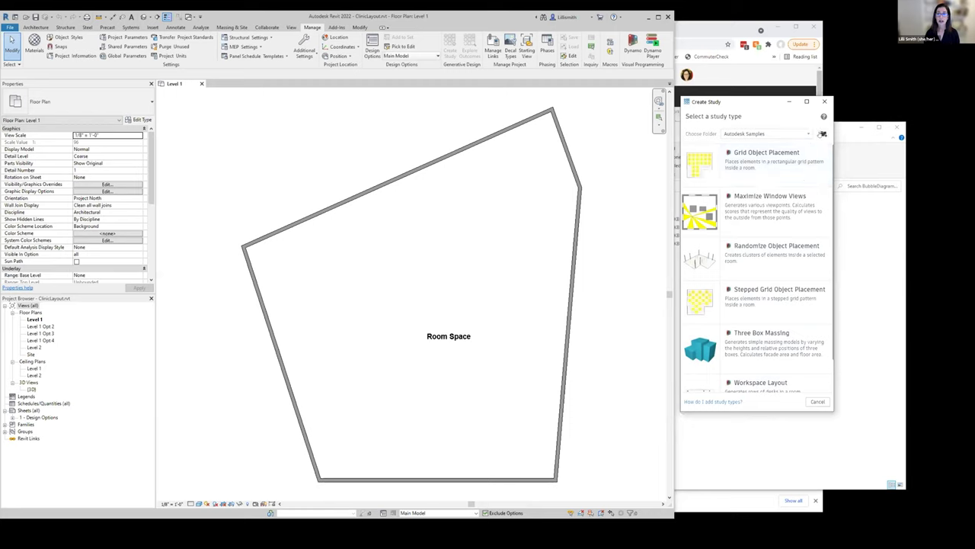
pyautogui.click(823, 133)
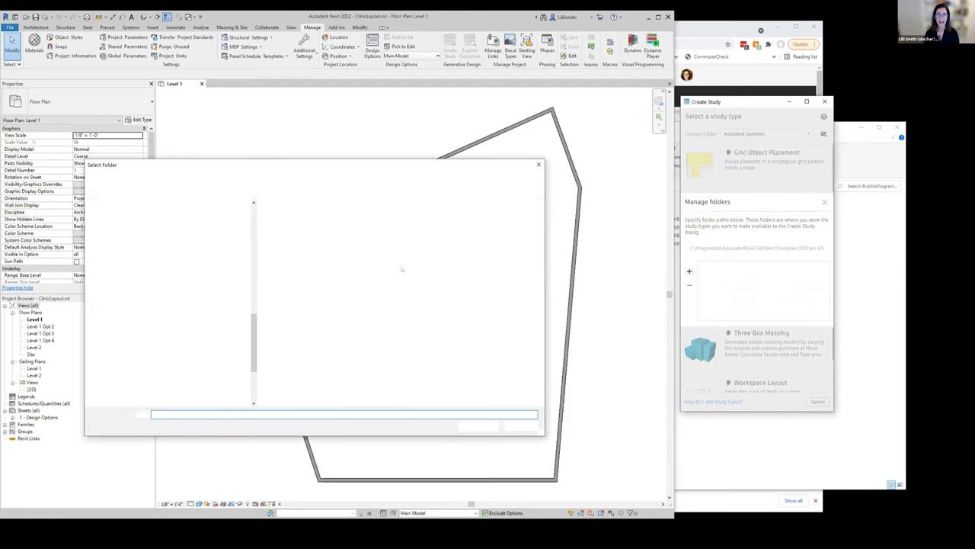
pyautogui.click(203, 178)
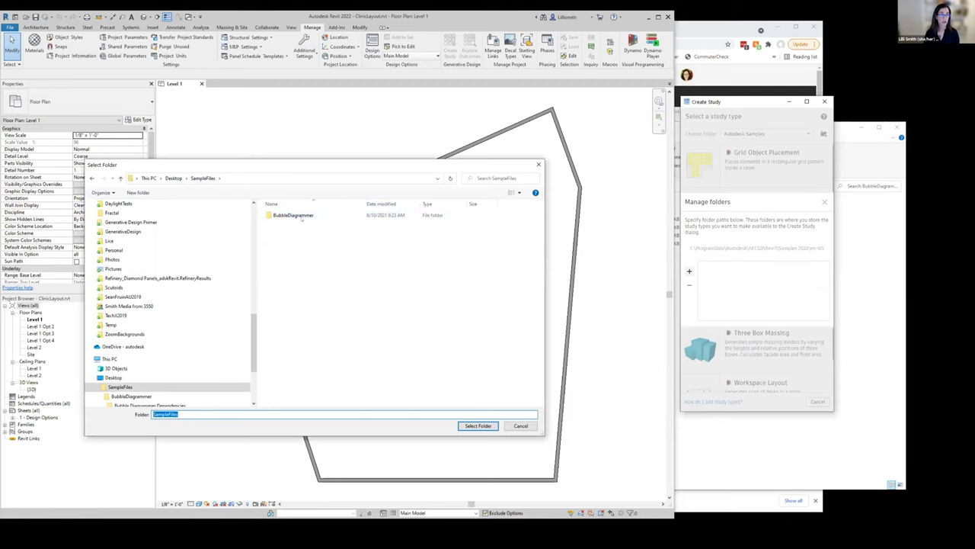
pyautogui.click(289, 215)
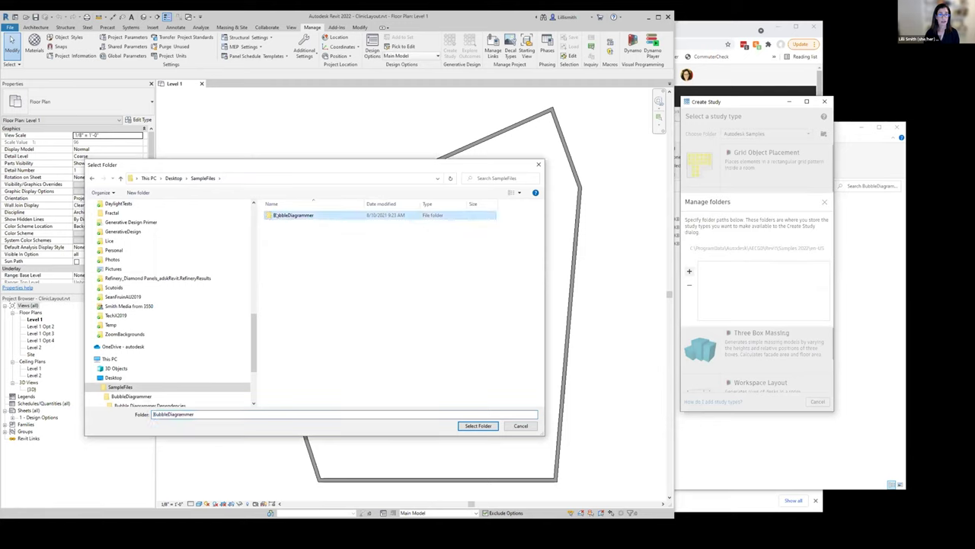
pyautogui.doubleClick(291, 215)
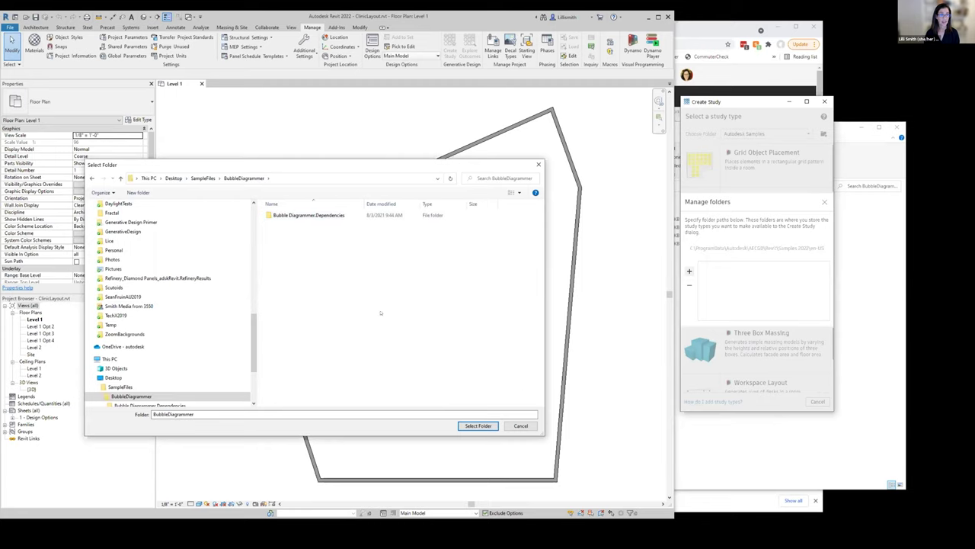
pyautogui.click(478, 426)
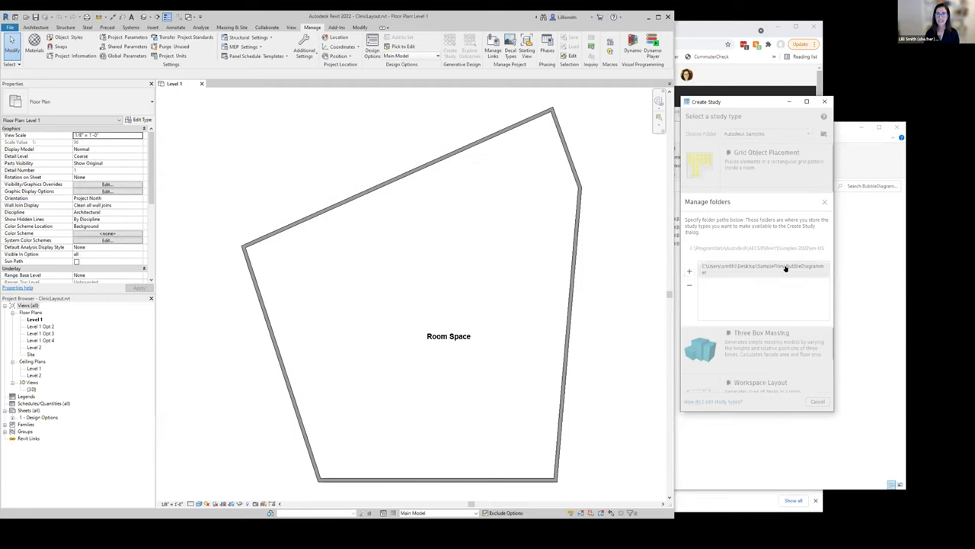
pyautogui.click(738, 276)
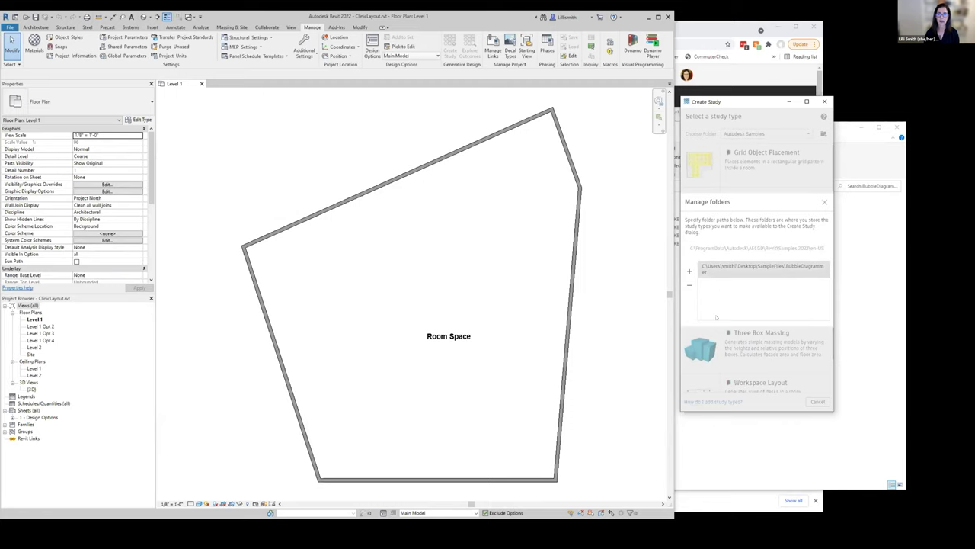
pyautogui.click(822, 202)
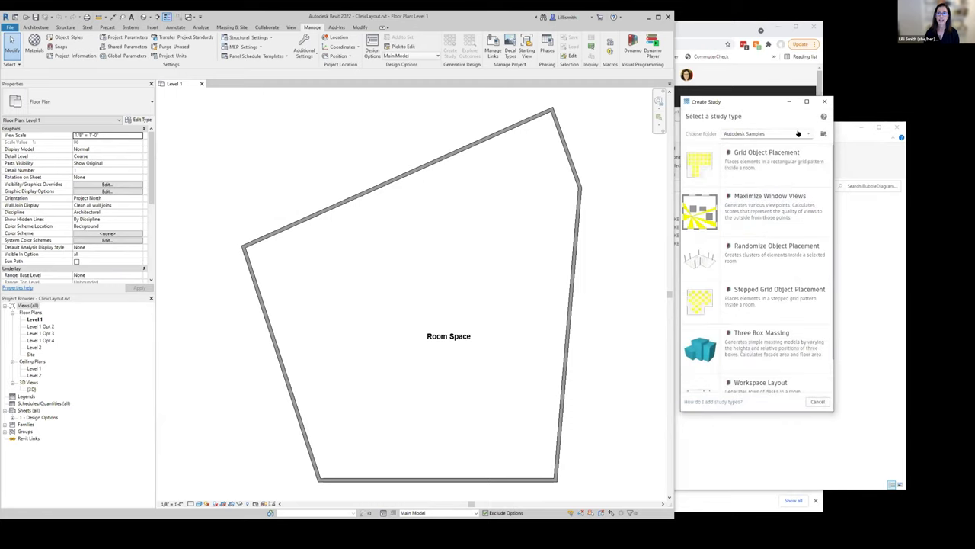
# Show the study types of the BubbleDiagrammer folder and choose Bubble Diagrammer as the type to define.
pyautogui.click(800, 133)
pyautogui.click(739, 158)
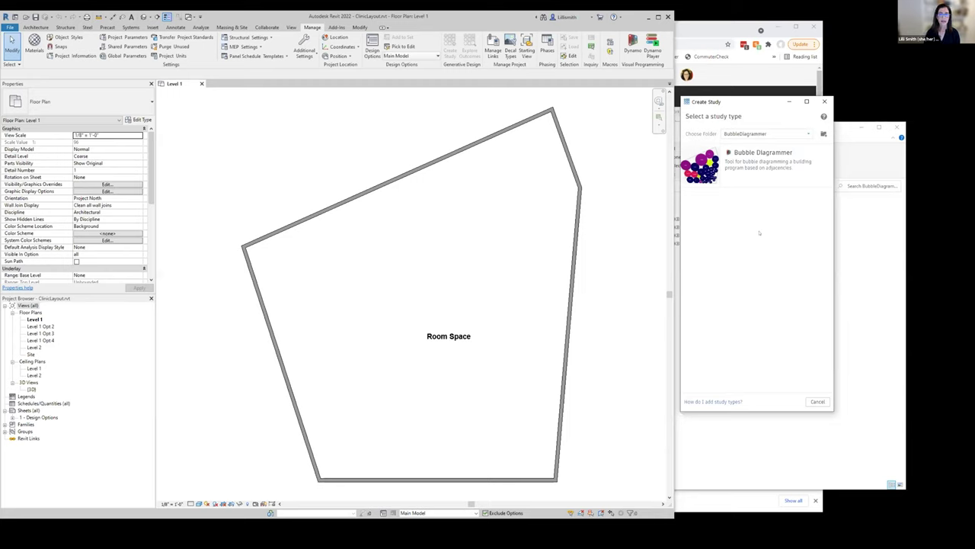
pyautogui.moveTo(813, 178)
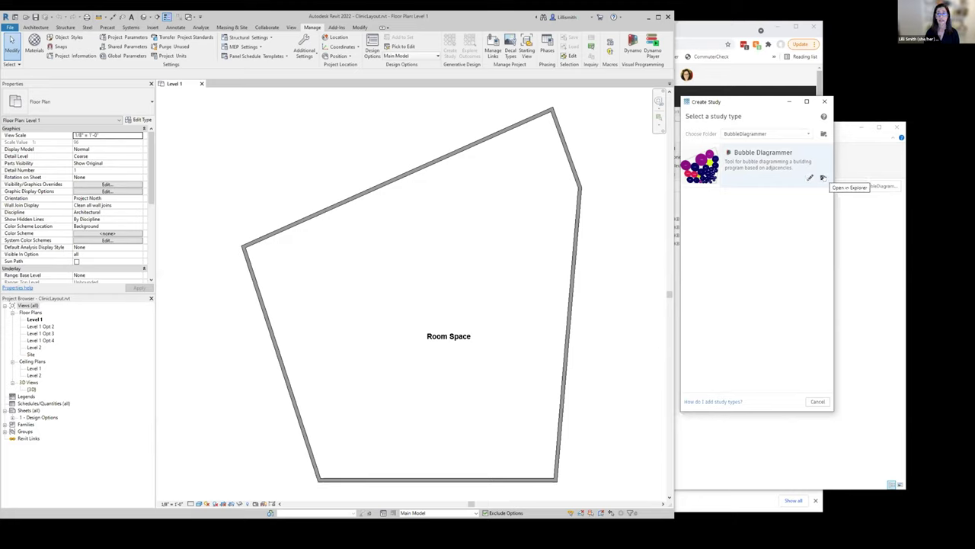
pyautogui.click(752, 153)
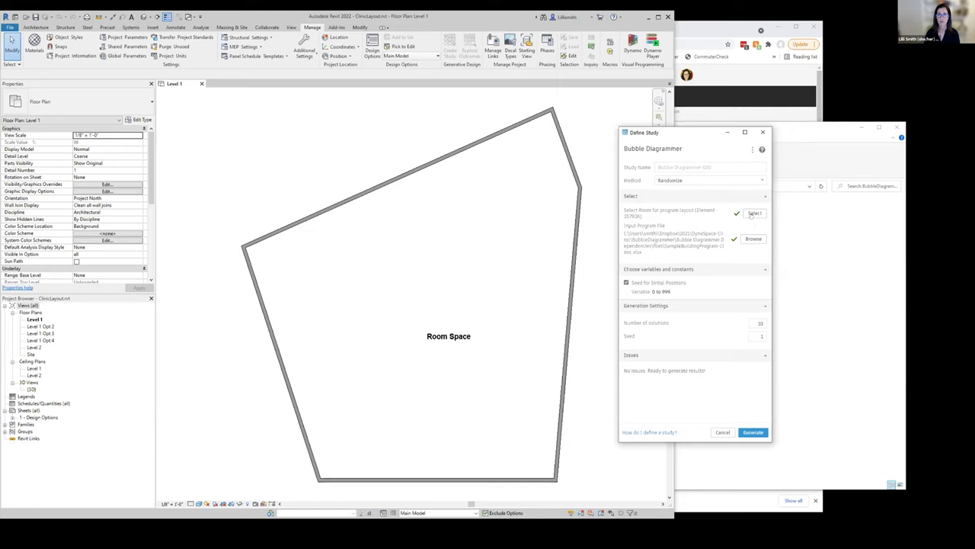
# Select the Room Space on the Level 1 plan as the room for the program layout.
pyautogui.click(752, 215)
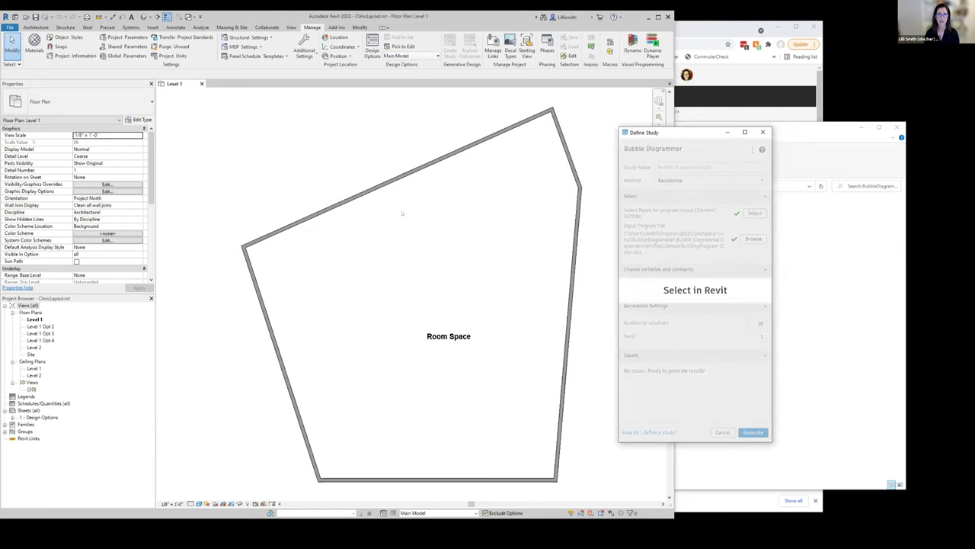
pyautogui.click(416, 257)
pyautogui.click(41, 73)
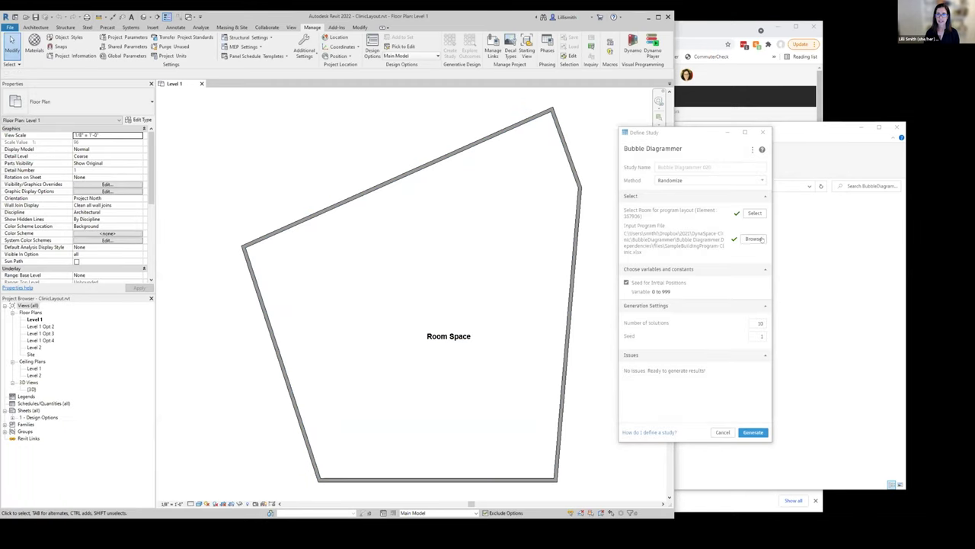
# Set the input program file to SampleBuildingProgram-Clinic.xlsx from the BubbleDiagrammer folder and generate the study's outcomes.
pyautogui.click(753, 239)
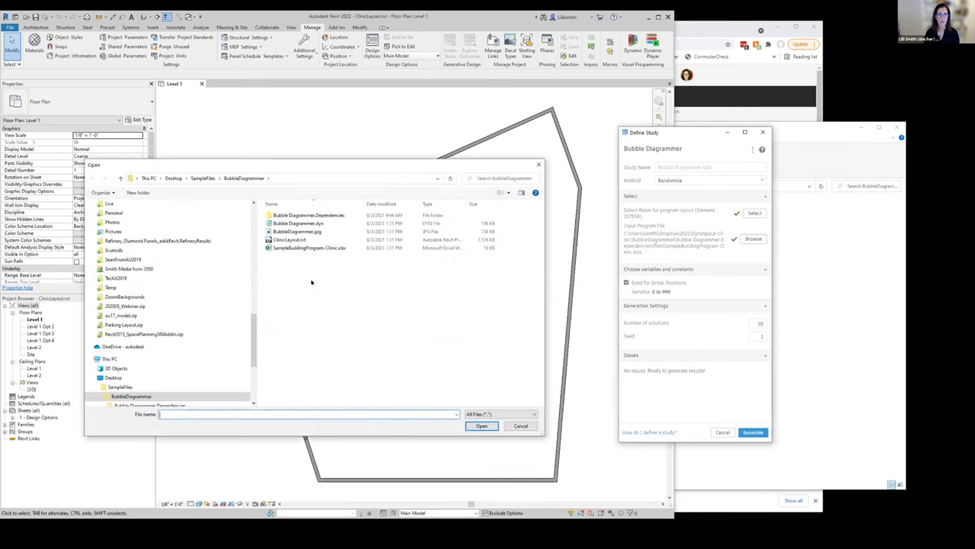
pyautogui.click(271, 249)
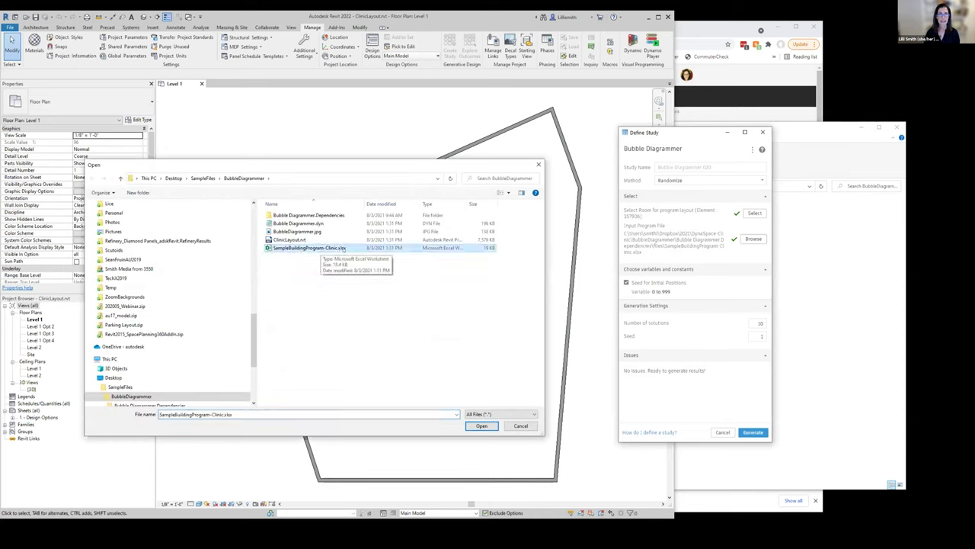
pyautogui.click(481, 426)
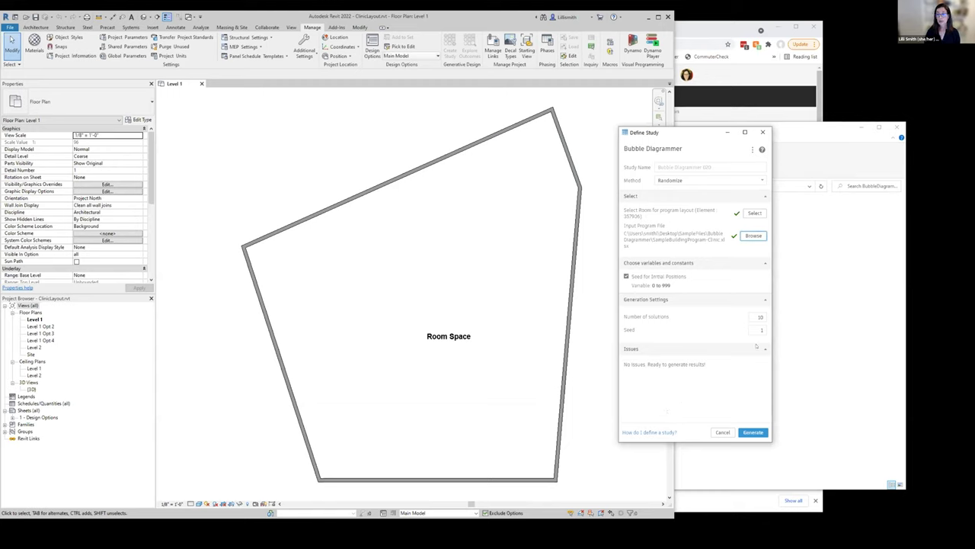
pyautogui.click(752, 432)
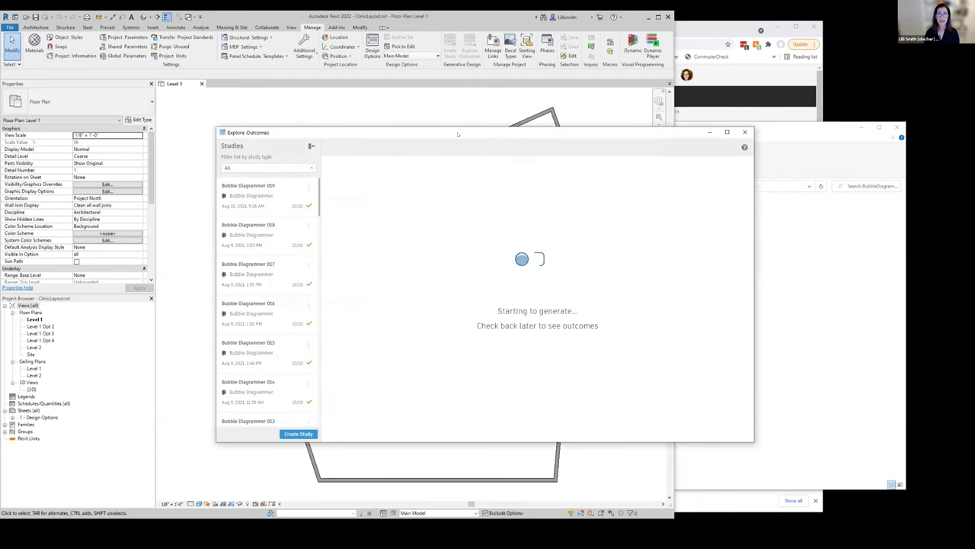
pyautogui.moveTo(288, 132); pyautogui.dragTo(109, 76)
# Switch to File Explorer and open SampleBuildingProgram-Clinic.xlsx in Excel to examine its spaces, departments, areas and adjacencies.
pyautogui.click(762, 305)
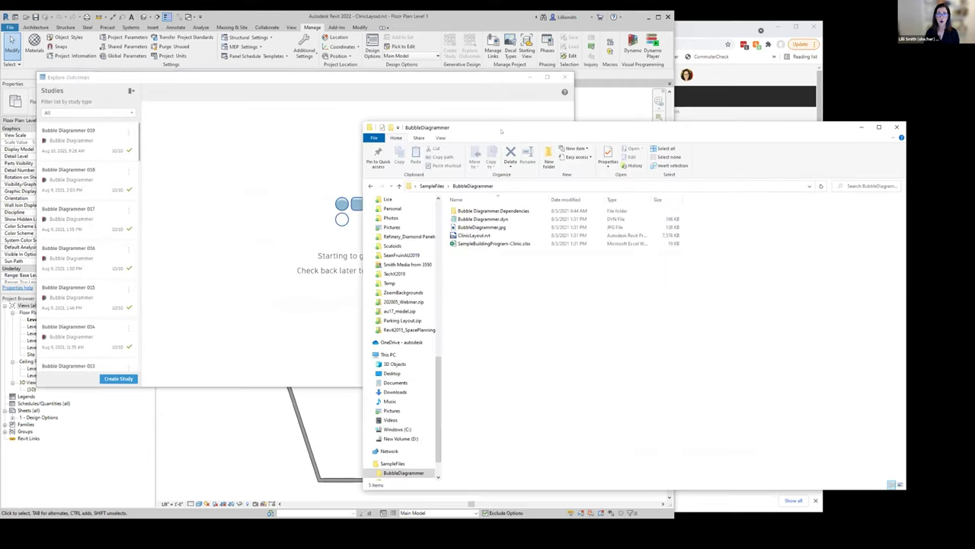
pyautogui.click(579, 247)
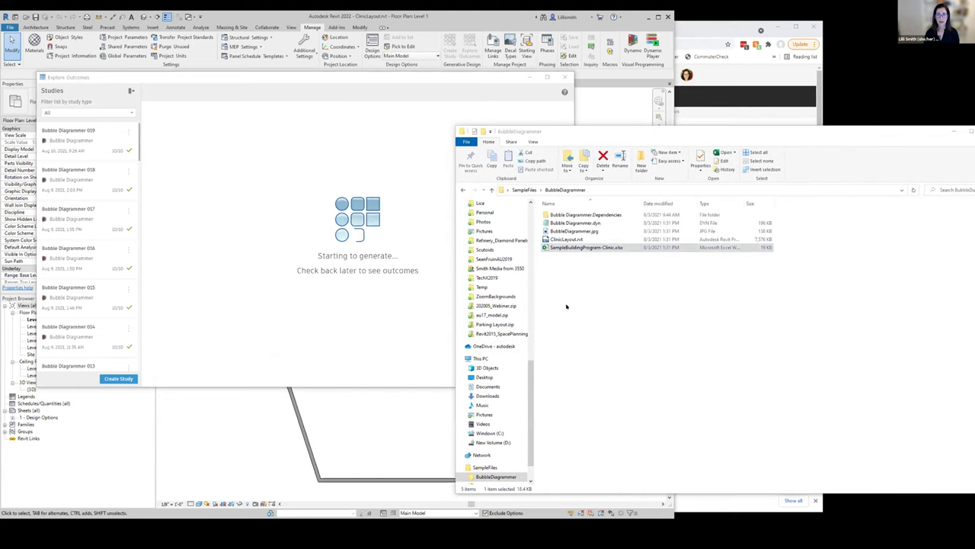
pyautogui.doubleClick(587, 247)
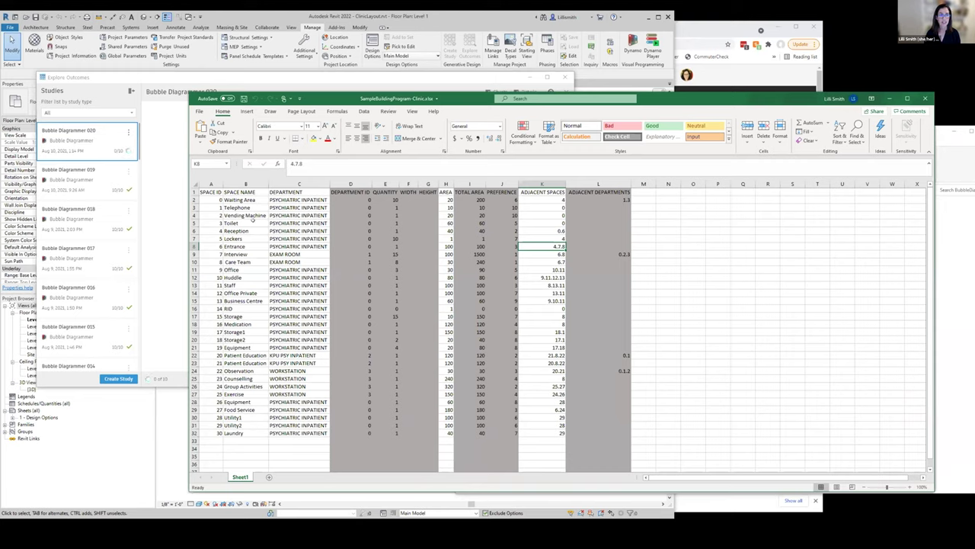
pyautogui.click(298, 217)
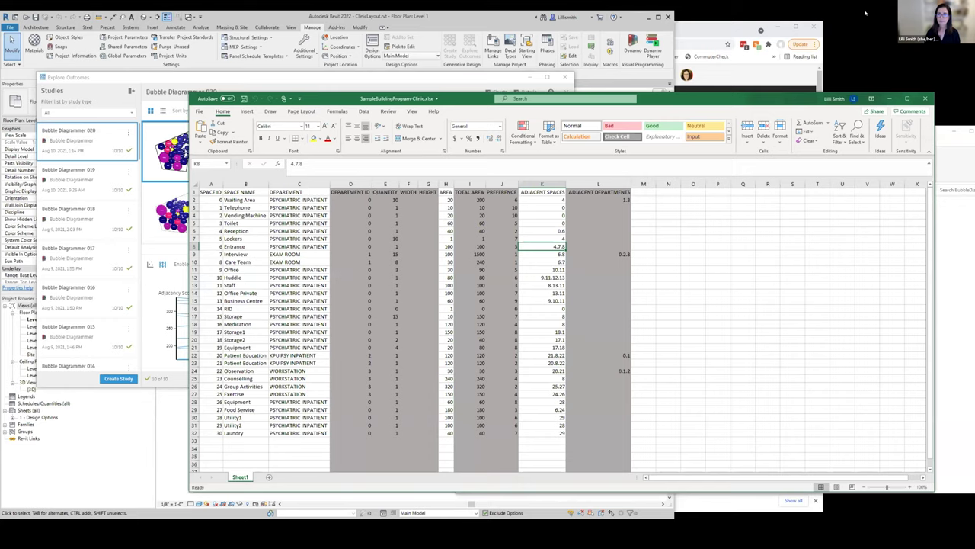
# Return to the Explore Outcomes window and inspect the second and third bubble layouts of the newest study.
pyautogui.click(388, 77)
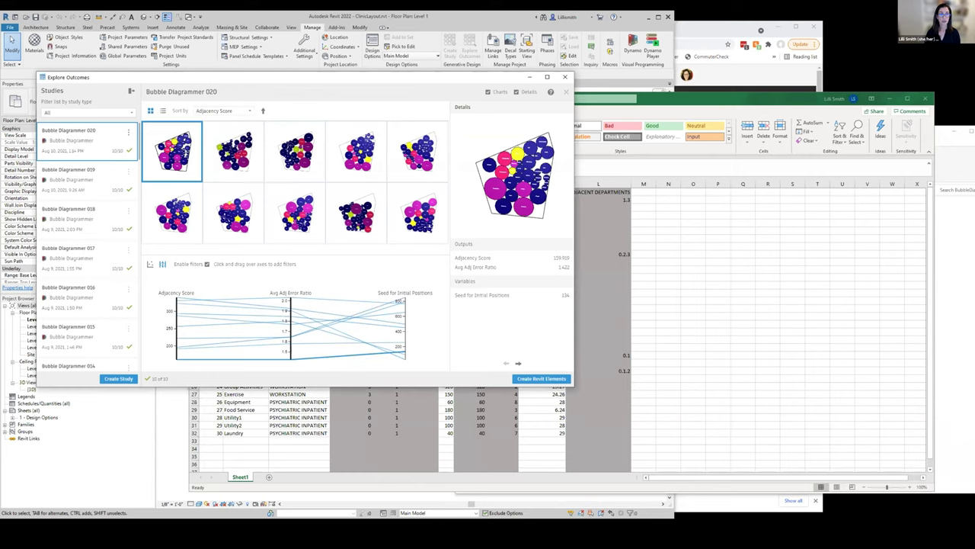
pyautogui.moveTo(304, 77); pyautogui.dragTo(347, 84)
pyautogui.click(277, 158)
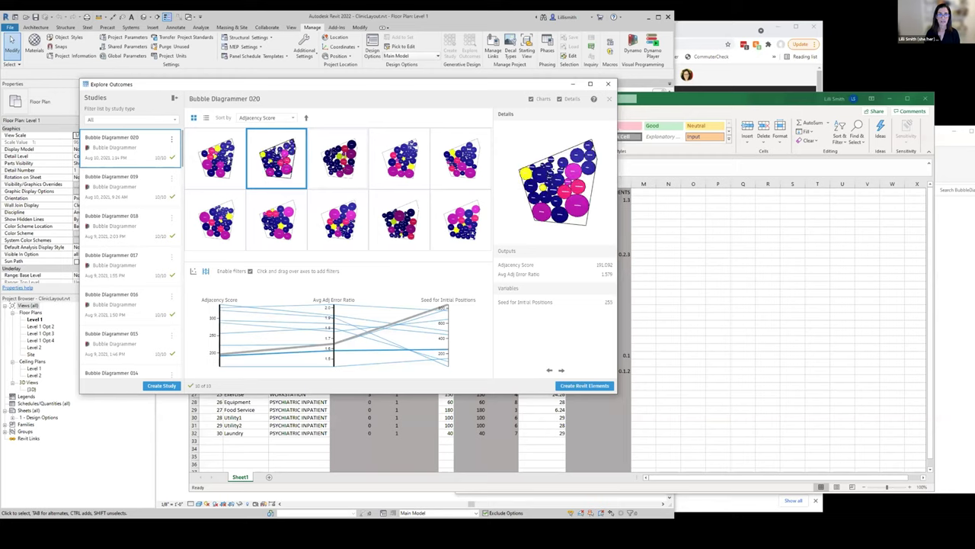
pyautogui.click(338, 159)
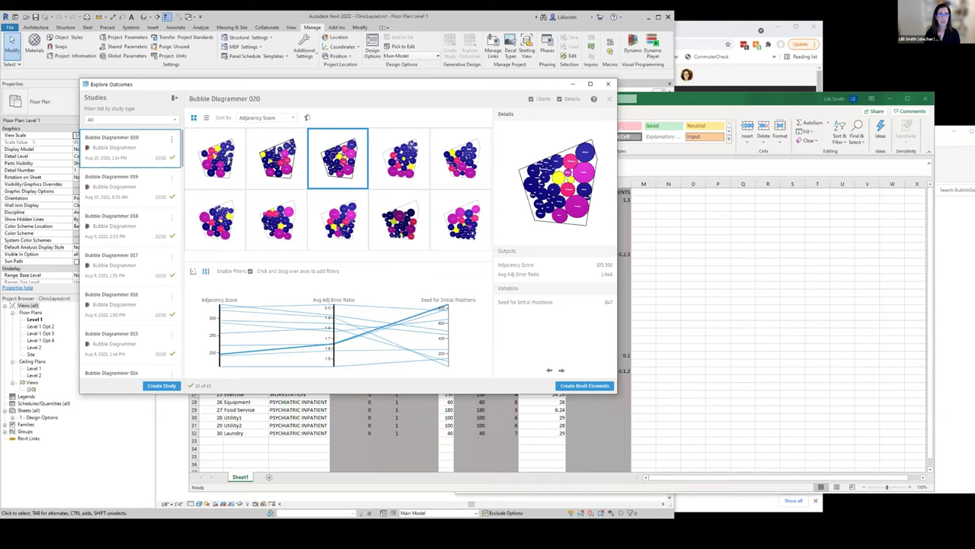
# Reverse the Adjacency Score sort to descending and compare the first and last bubble layouts, leaving the first one selected.
pyautogui.click(304, 118)
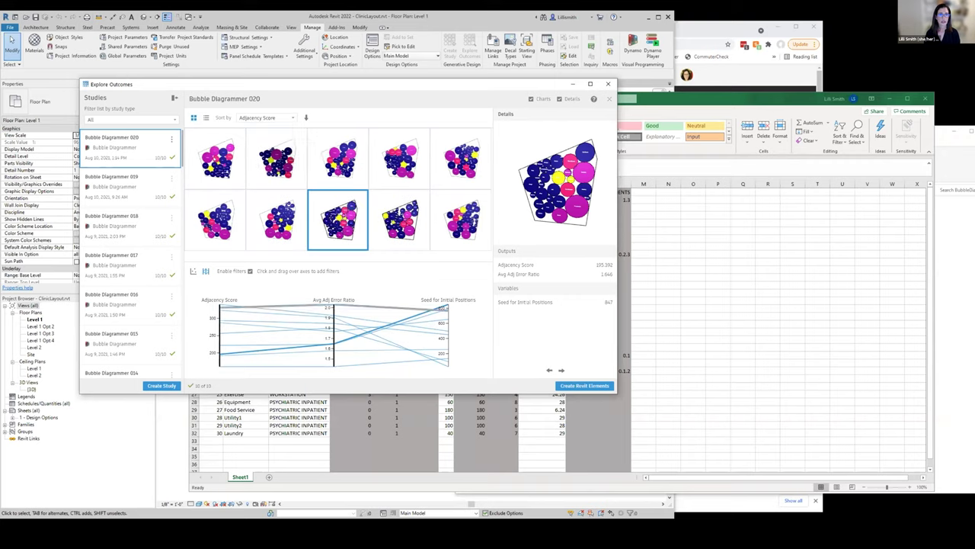
pyautogui.click(215, 158)
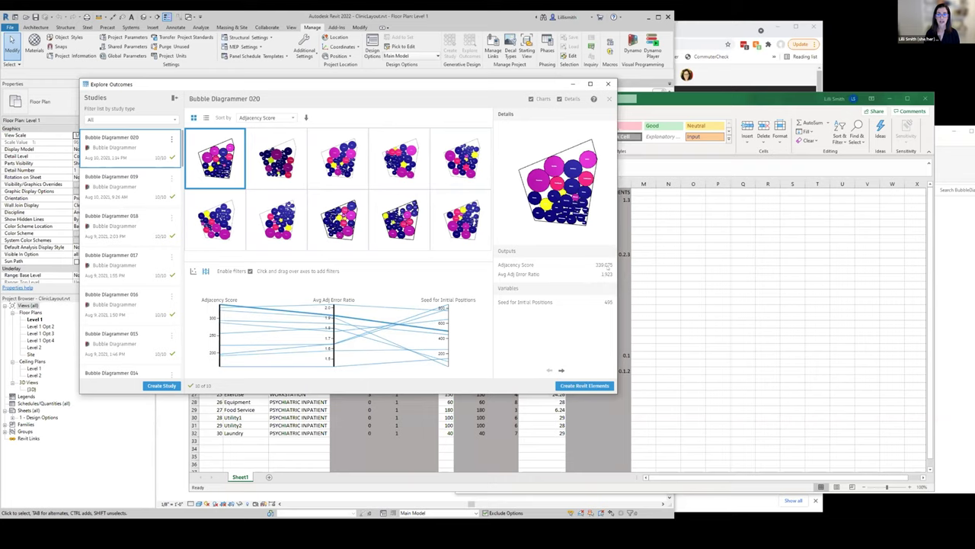
pyautogui.click(463, 228)
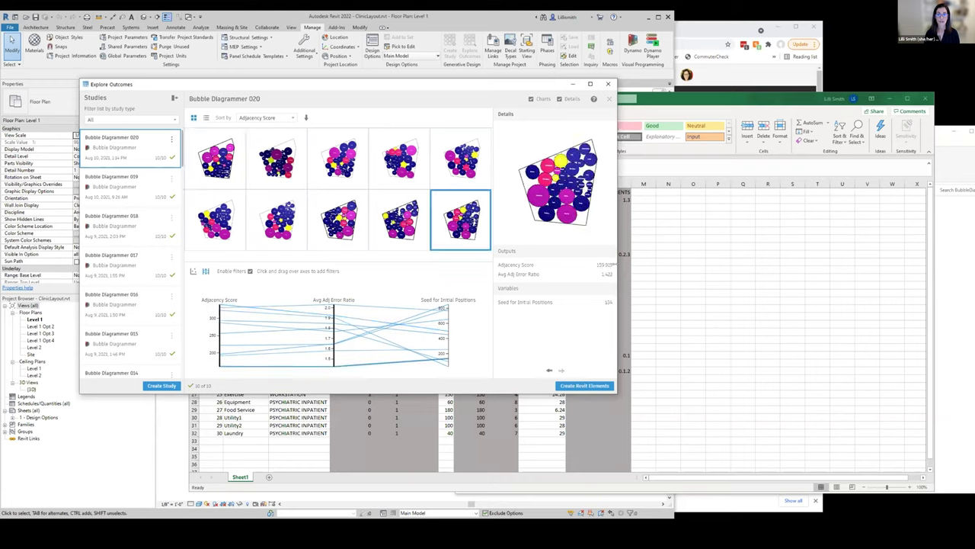
pyautogui.click(227, 161)
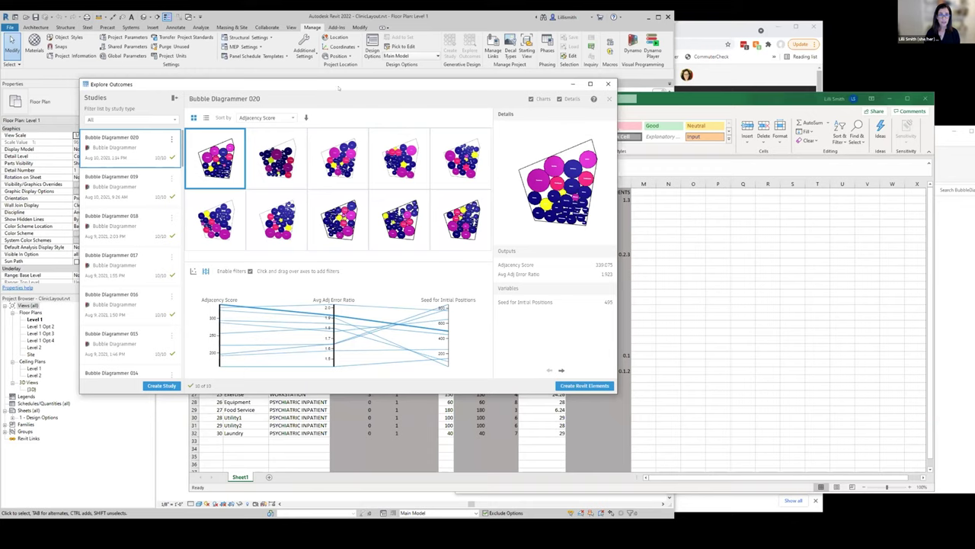
# Minimize the Excel workbook, move the Explore Outcomes window aside and bring the Level 1 plan to the front.
pyautogui.moveTo(339, 88); pyautogui.dragTo(629, 69)
pyautogui.click(876, 99)
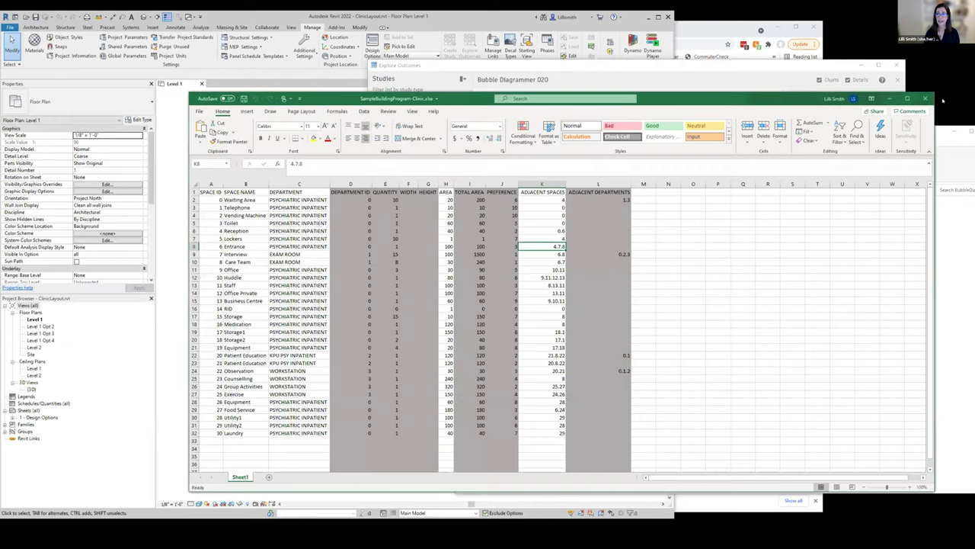
pyautogui.click(889, 99)
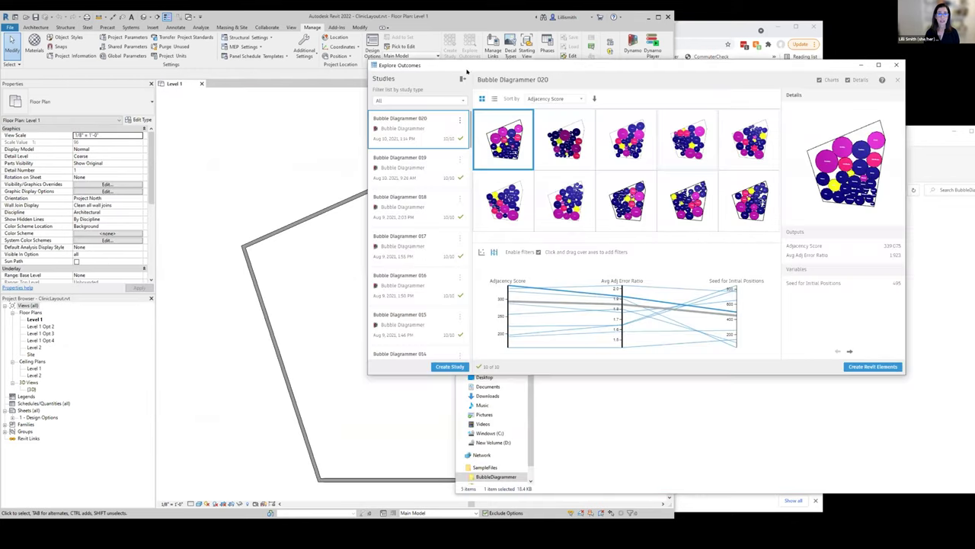
pyautogui.moveTo(426, 65); pyautogui.dragTo(556, 77)
pyautogui.click(426, 319)
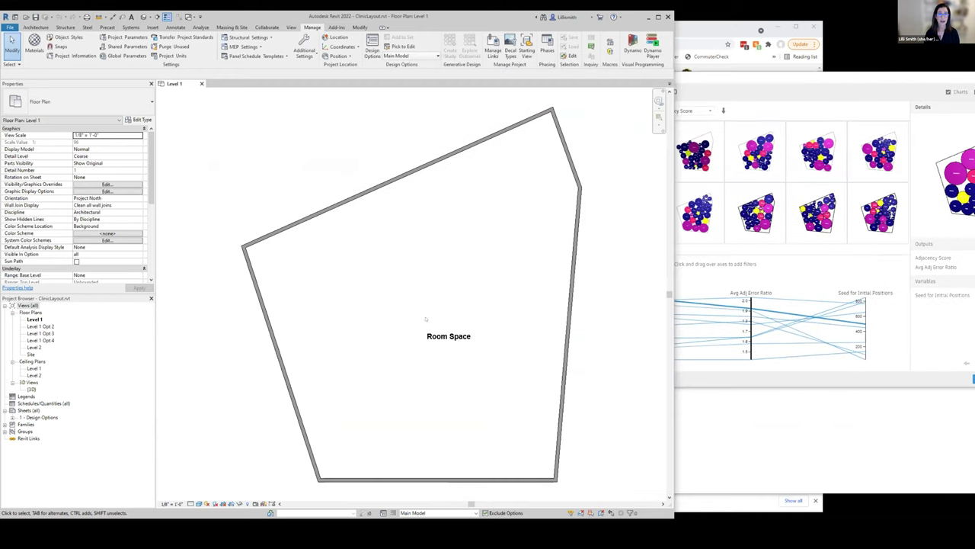
pyautogui.moveTo(597, 267); pyautogui.dragTo(538, 274, button='middle')
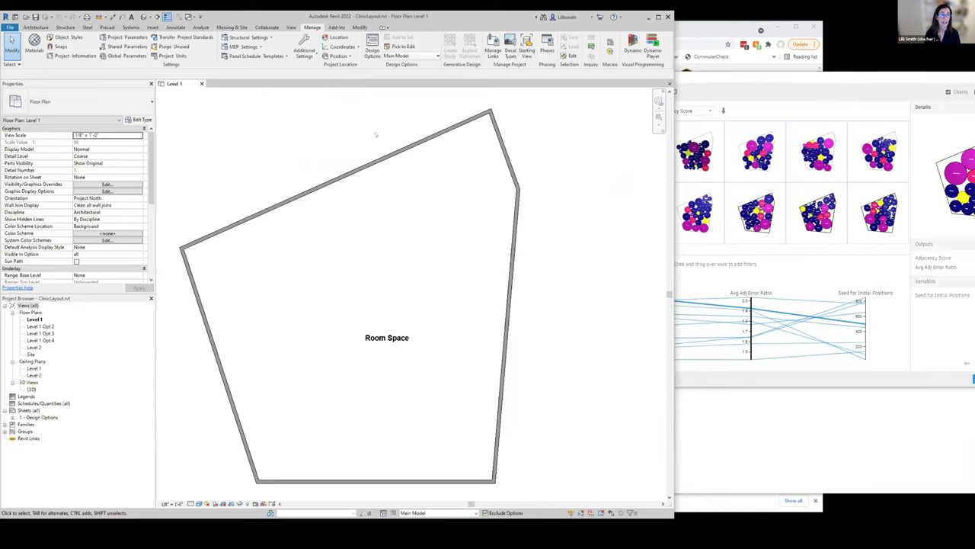
# Make Option 1 the active design option and create Revit elements from the first outcome of Bubble Diagrammer 020.
pyautogui.click(406, 56)
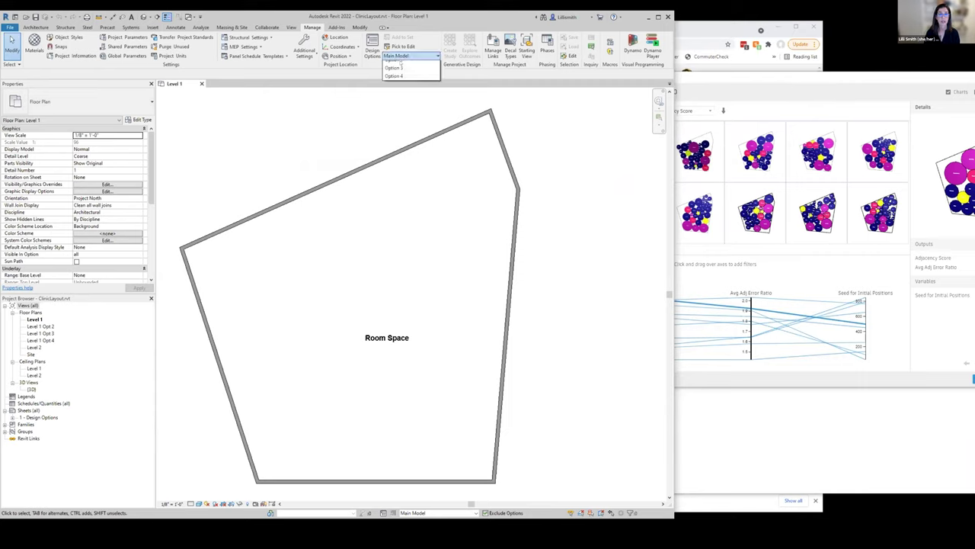
pyautogui.click(400, 67)
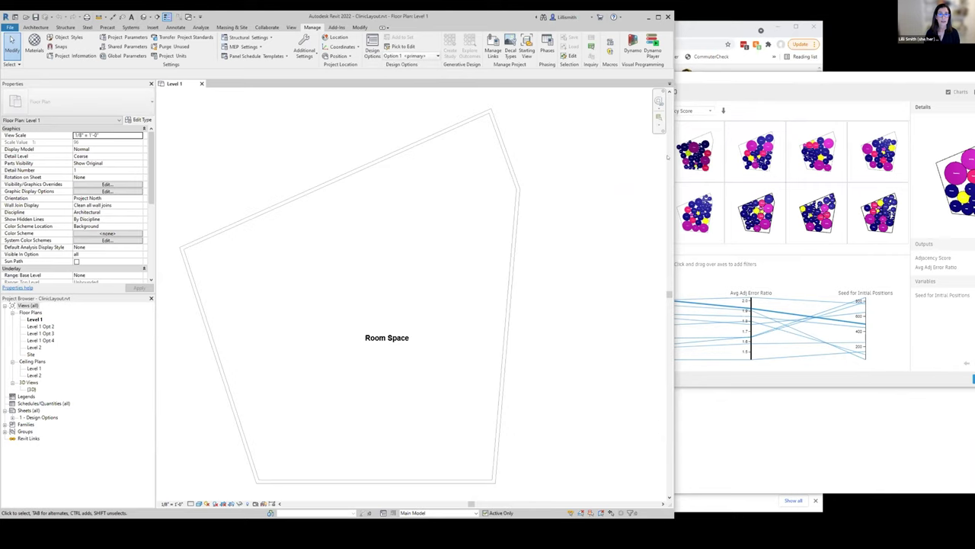
pyautogui.click(716, 79)
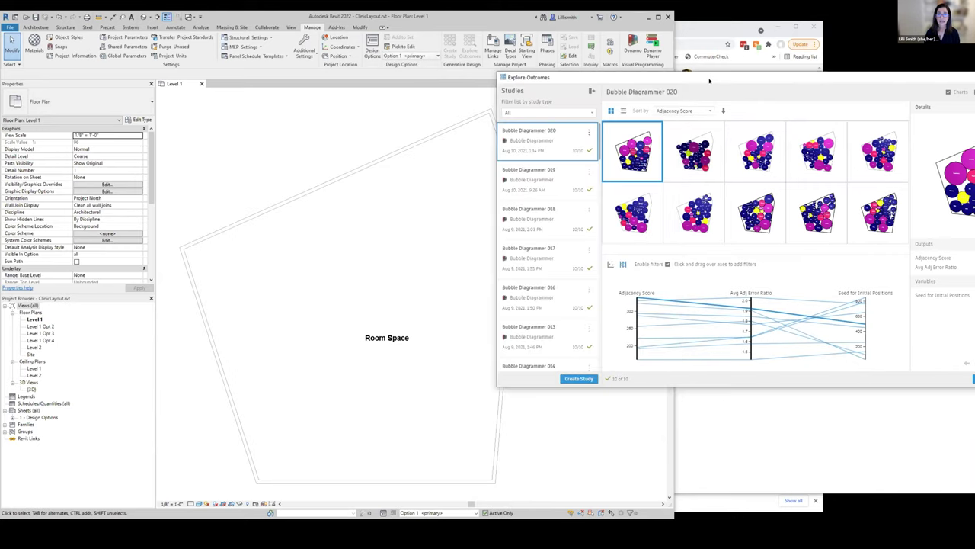
pyautogui.moveTo(716, 77); pyautogui.dragTo(628, 139)
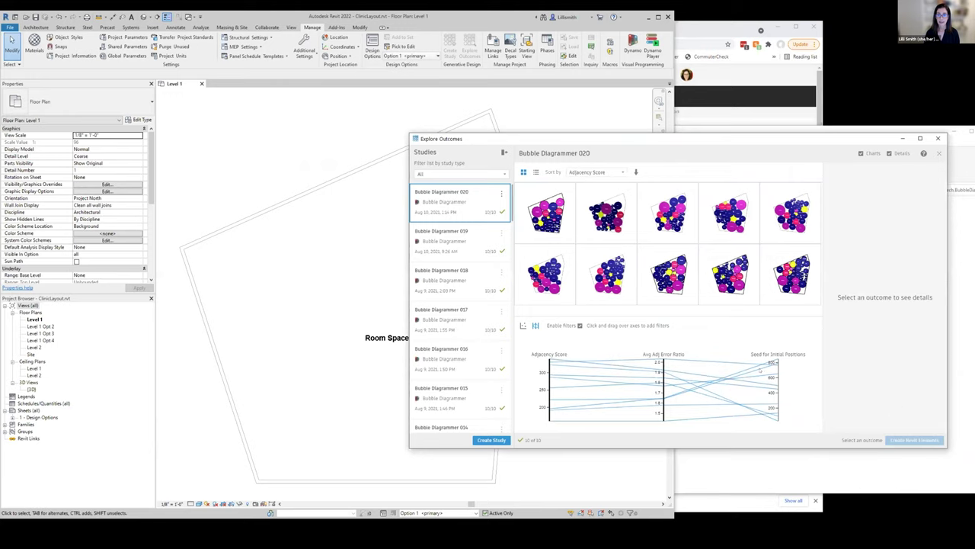
pyautogui.click(718, 368)
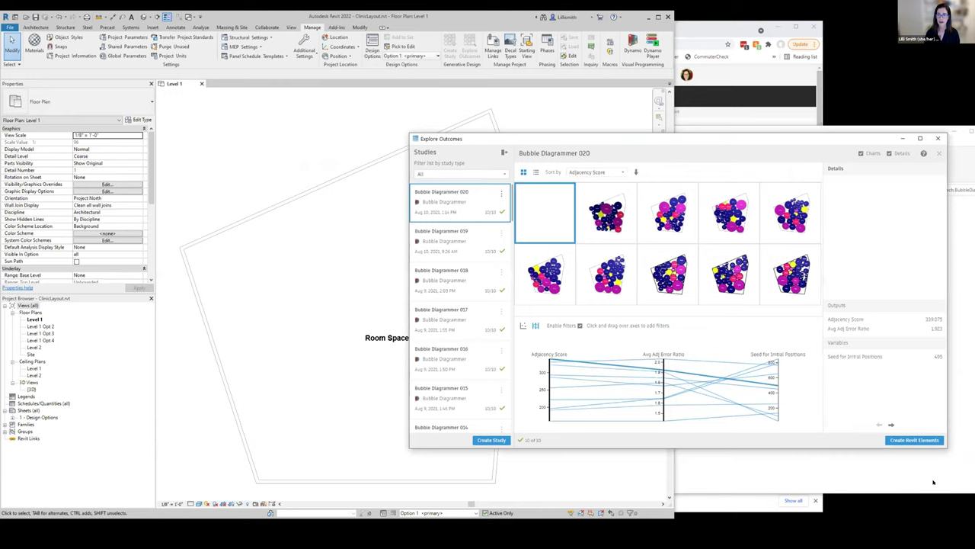
pyautogui.click(911, 440)
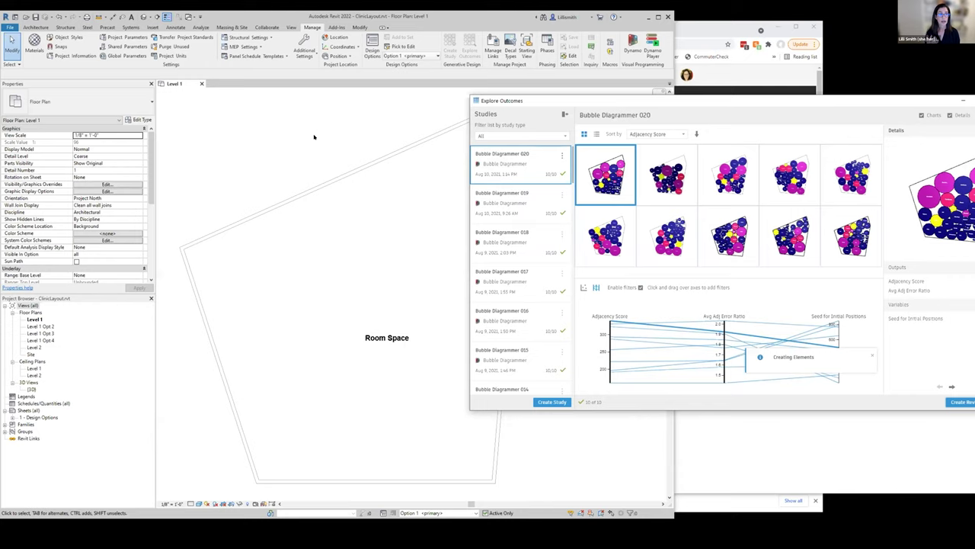
pyautogui.click(333, 133)
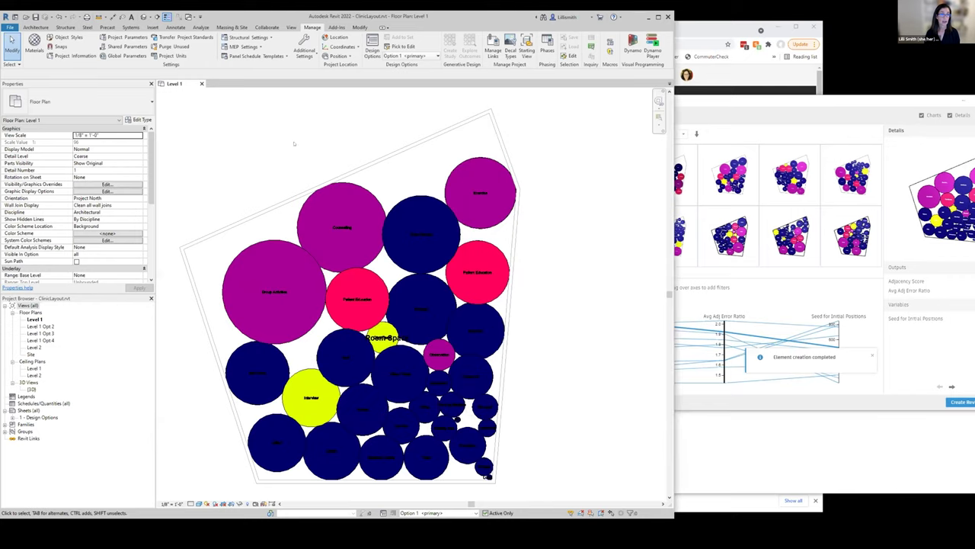
# Examine the properties of the large Group Activities bubble on the Level 1 plan, leaving nothing selected.
pyautogui.click(233, 262)
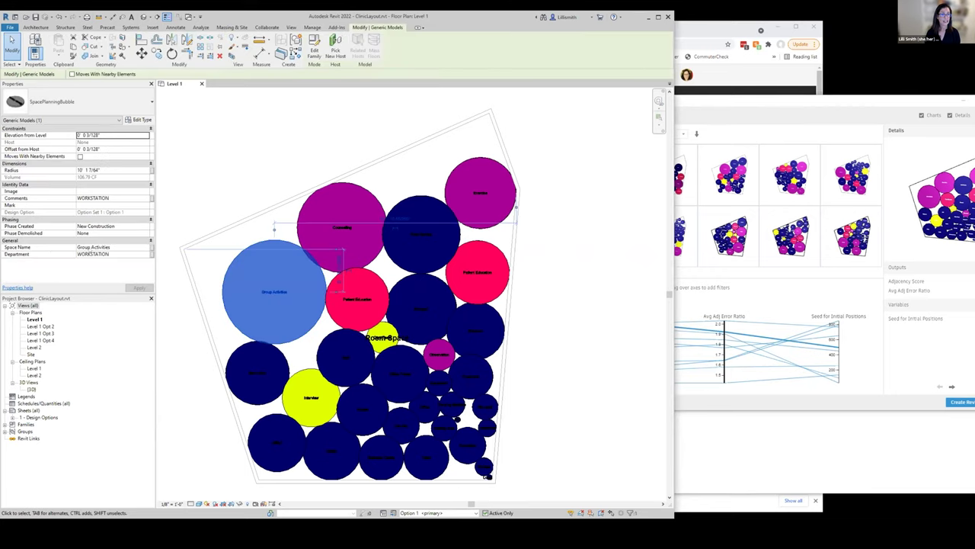
pyautogui.click(261, 127)
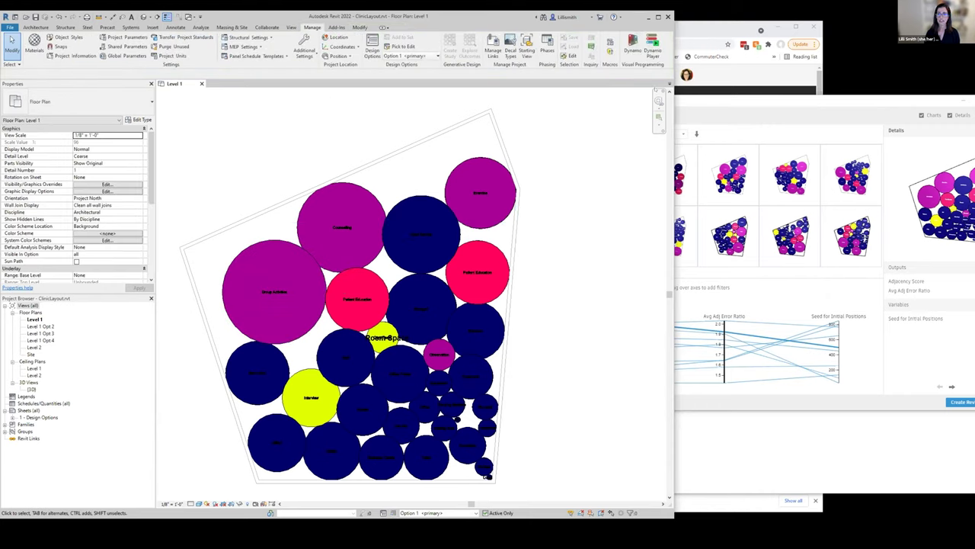
# Make Option 2 the active design option and create Revit elements from the second outcome of the study.
pyautogui.click(412, 56)
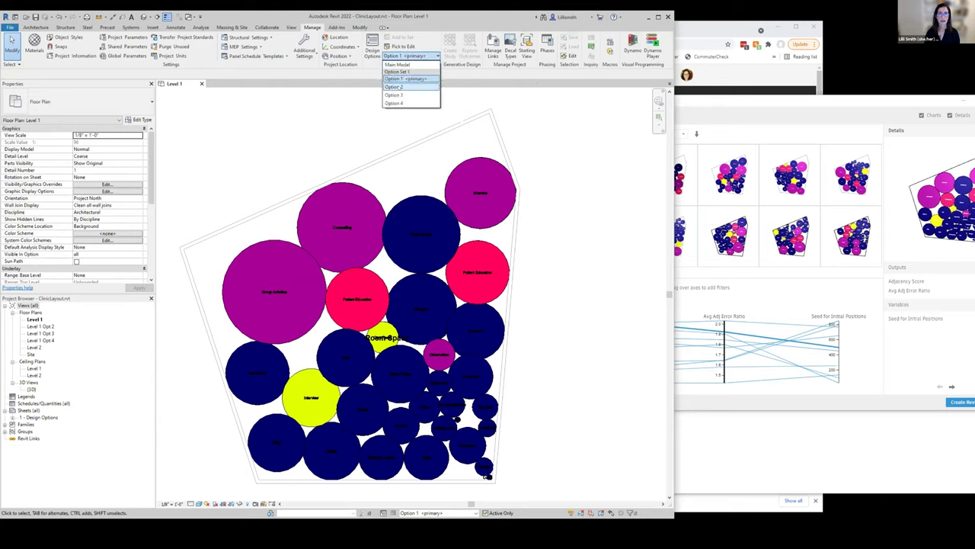
pyautogui.click(413, 86)
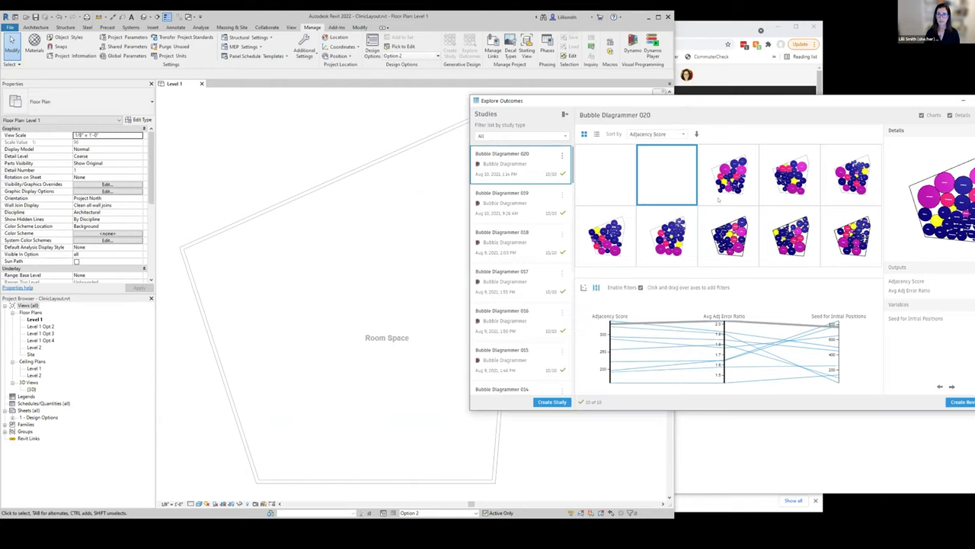
pyautogui.click(962, 401)
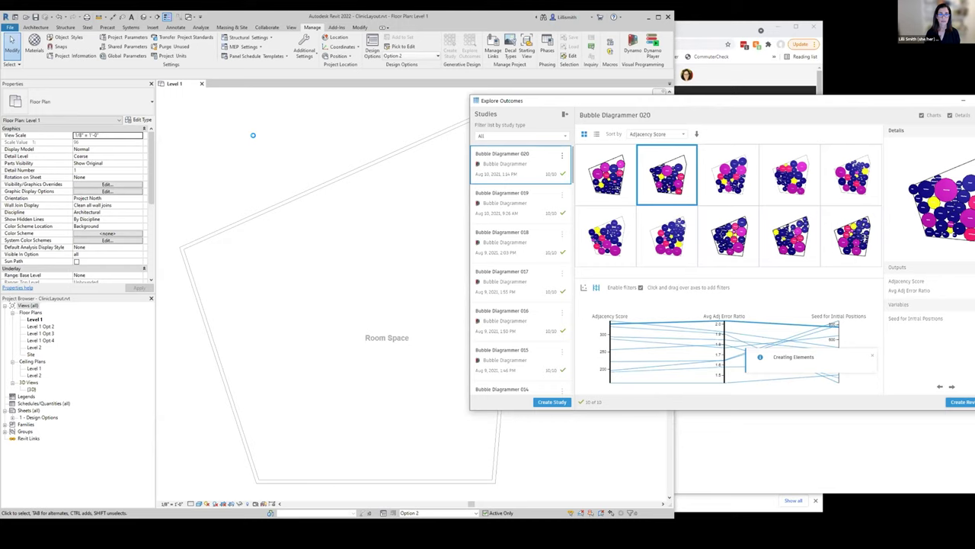
# Open the "1 - Design Options" sheet.
pyautogui.doubleClick(40, 417)
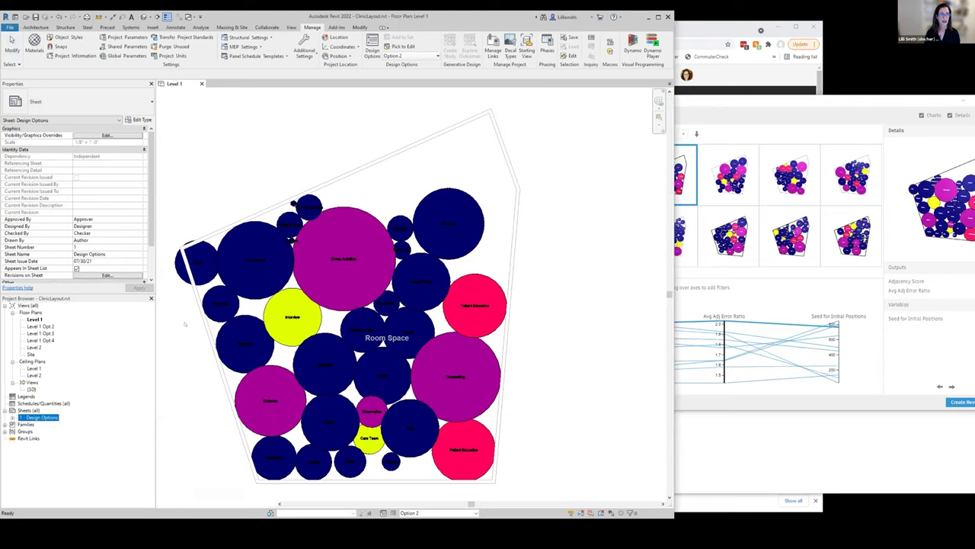